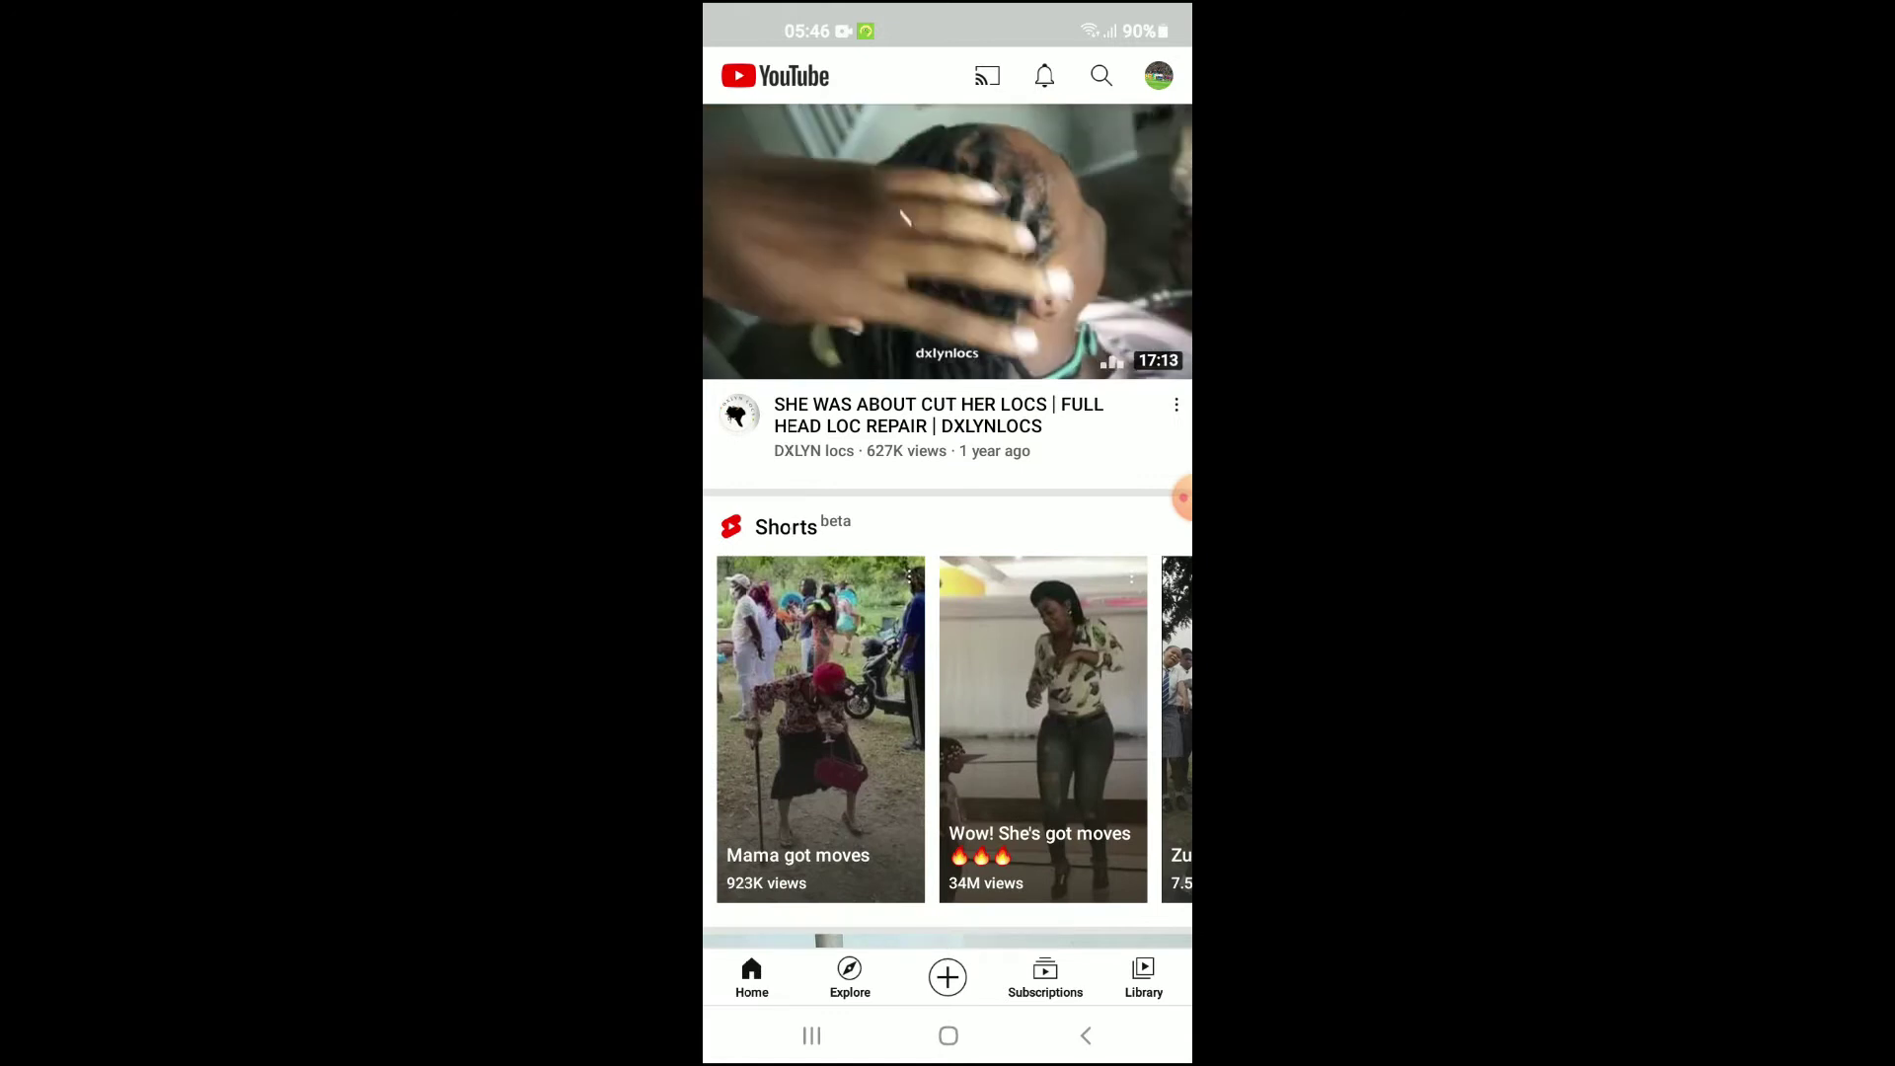
- Open YouTube Settings from the profile avatar's account menu
click(1159, 76)
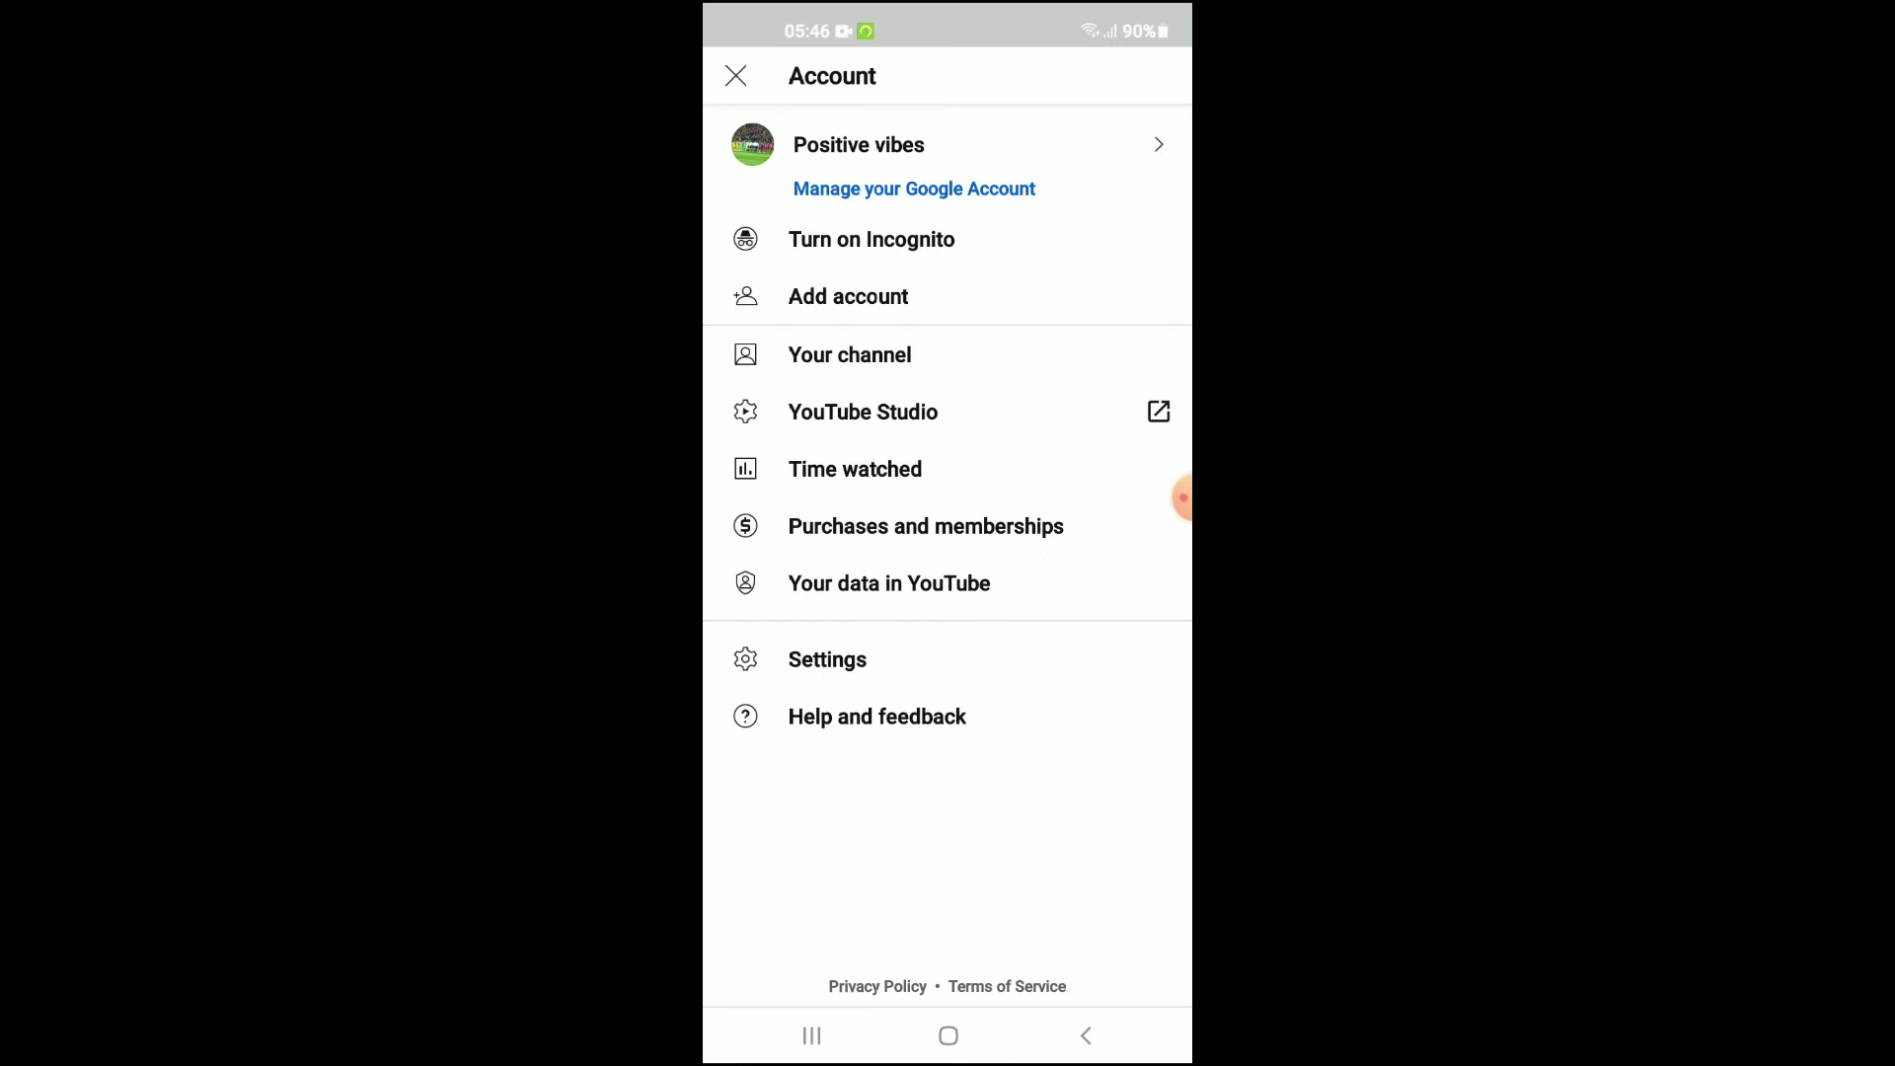
click(924, 669)
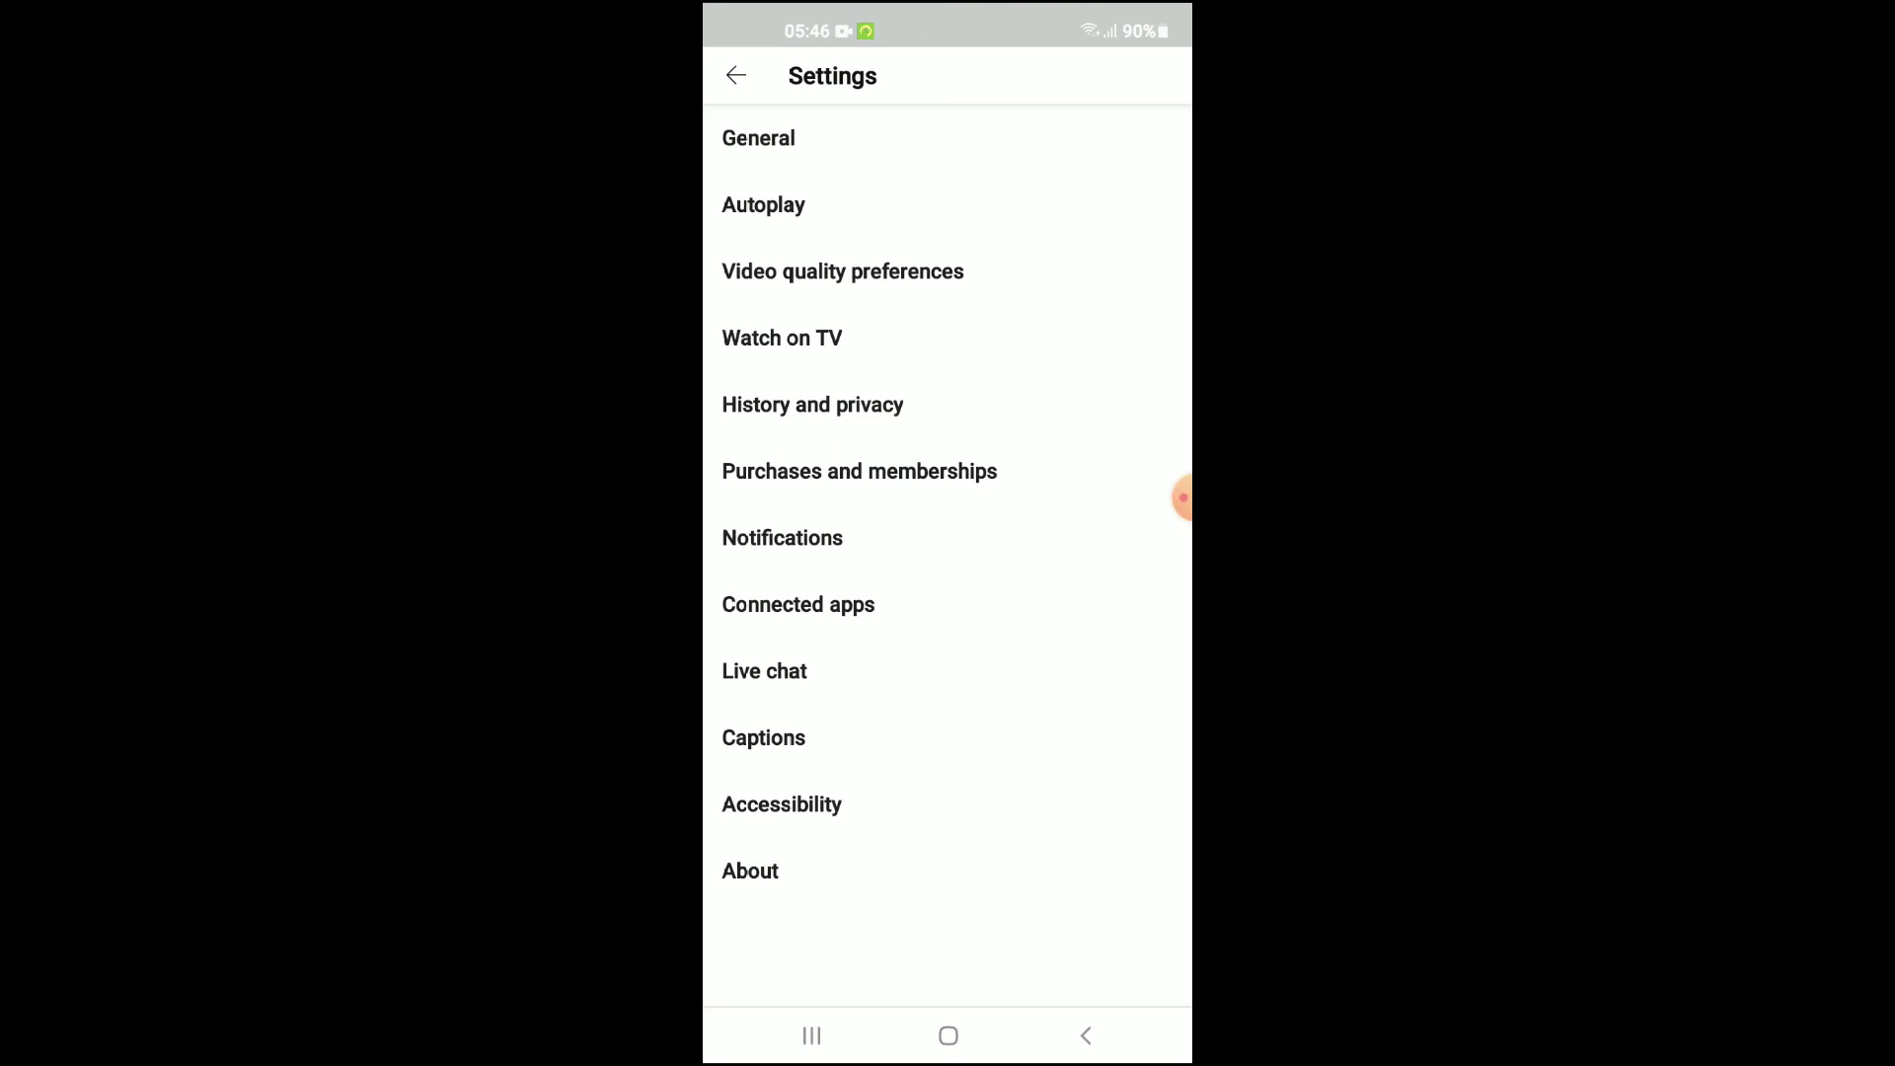
- Go to General > Appearance to bring up the dark theme option
click(888, 137)
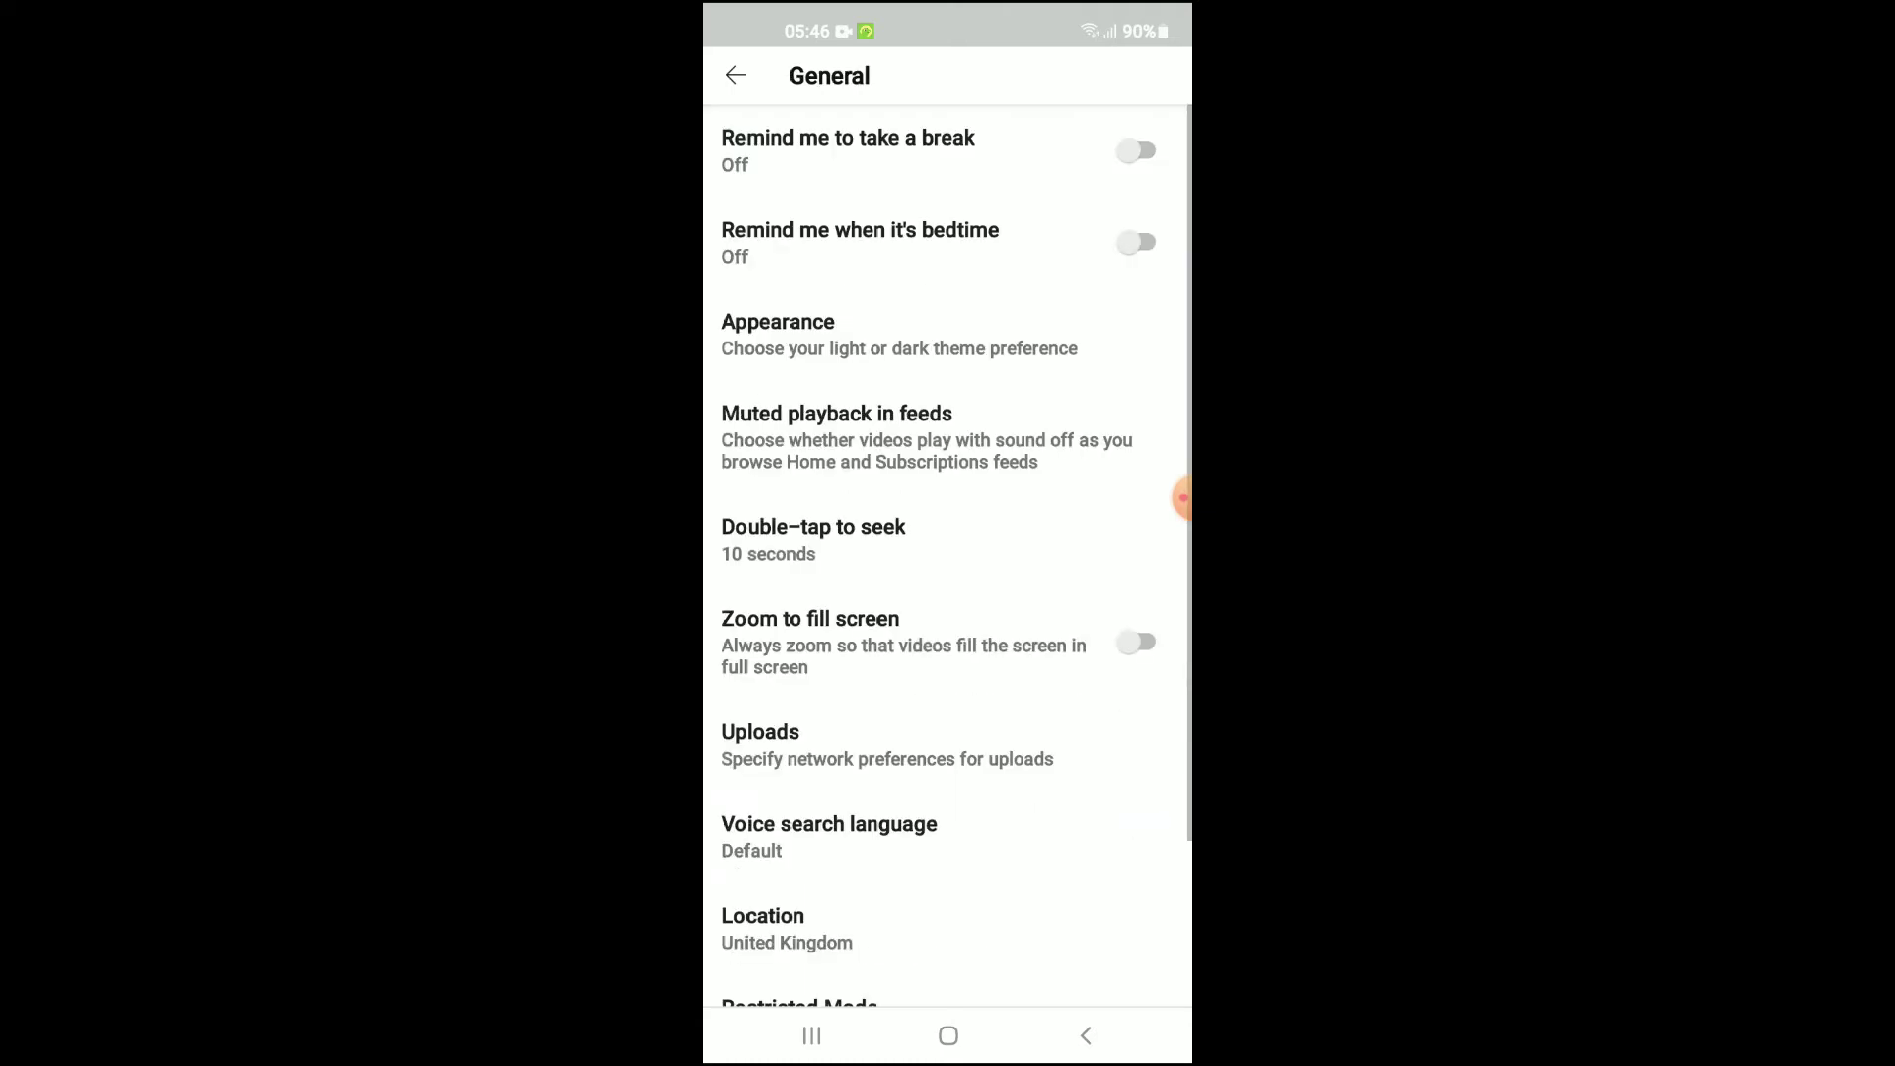
scroll(948, 556, down, 2)
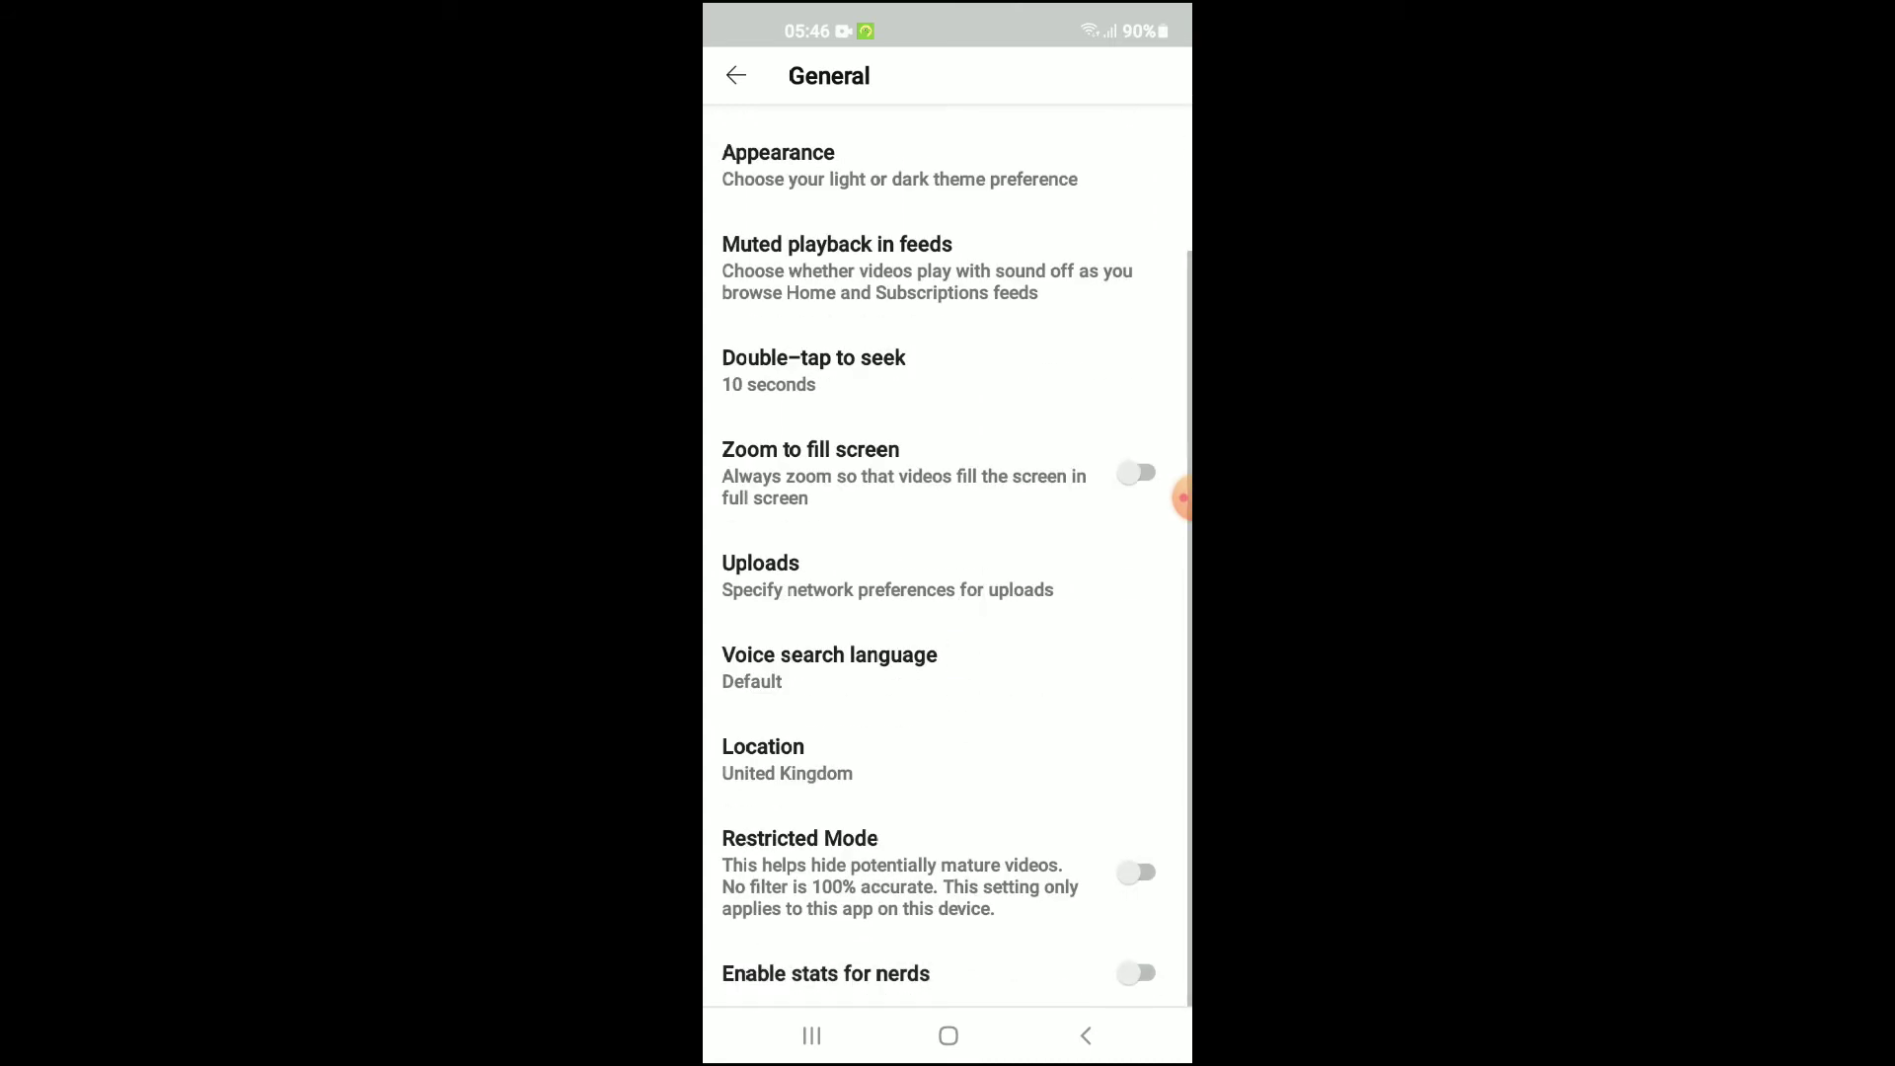
scroll(971, 639, up, 2)
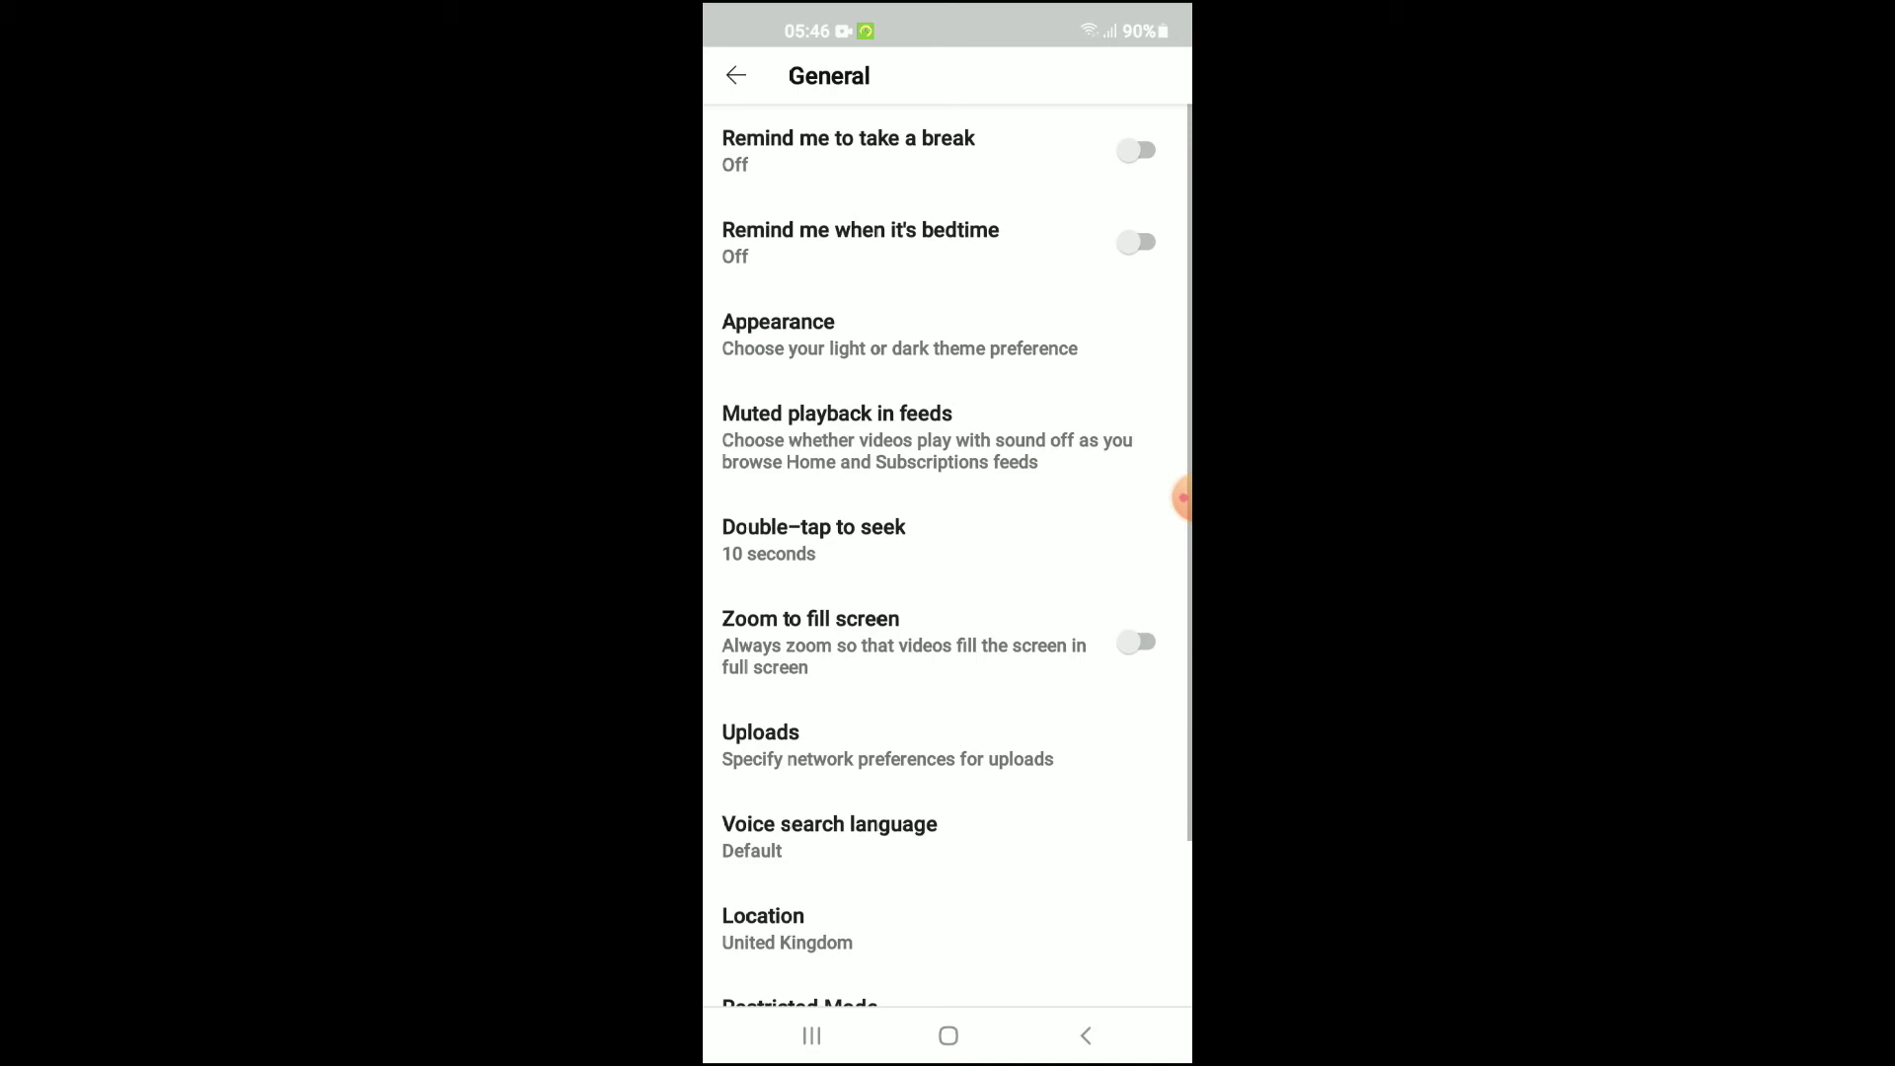
click(899, 336)
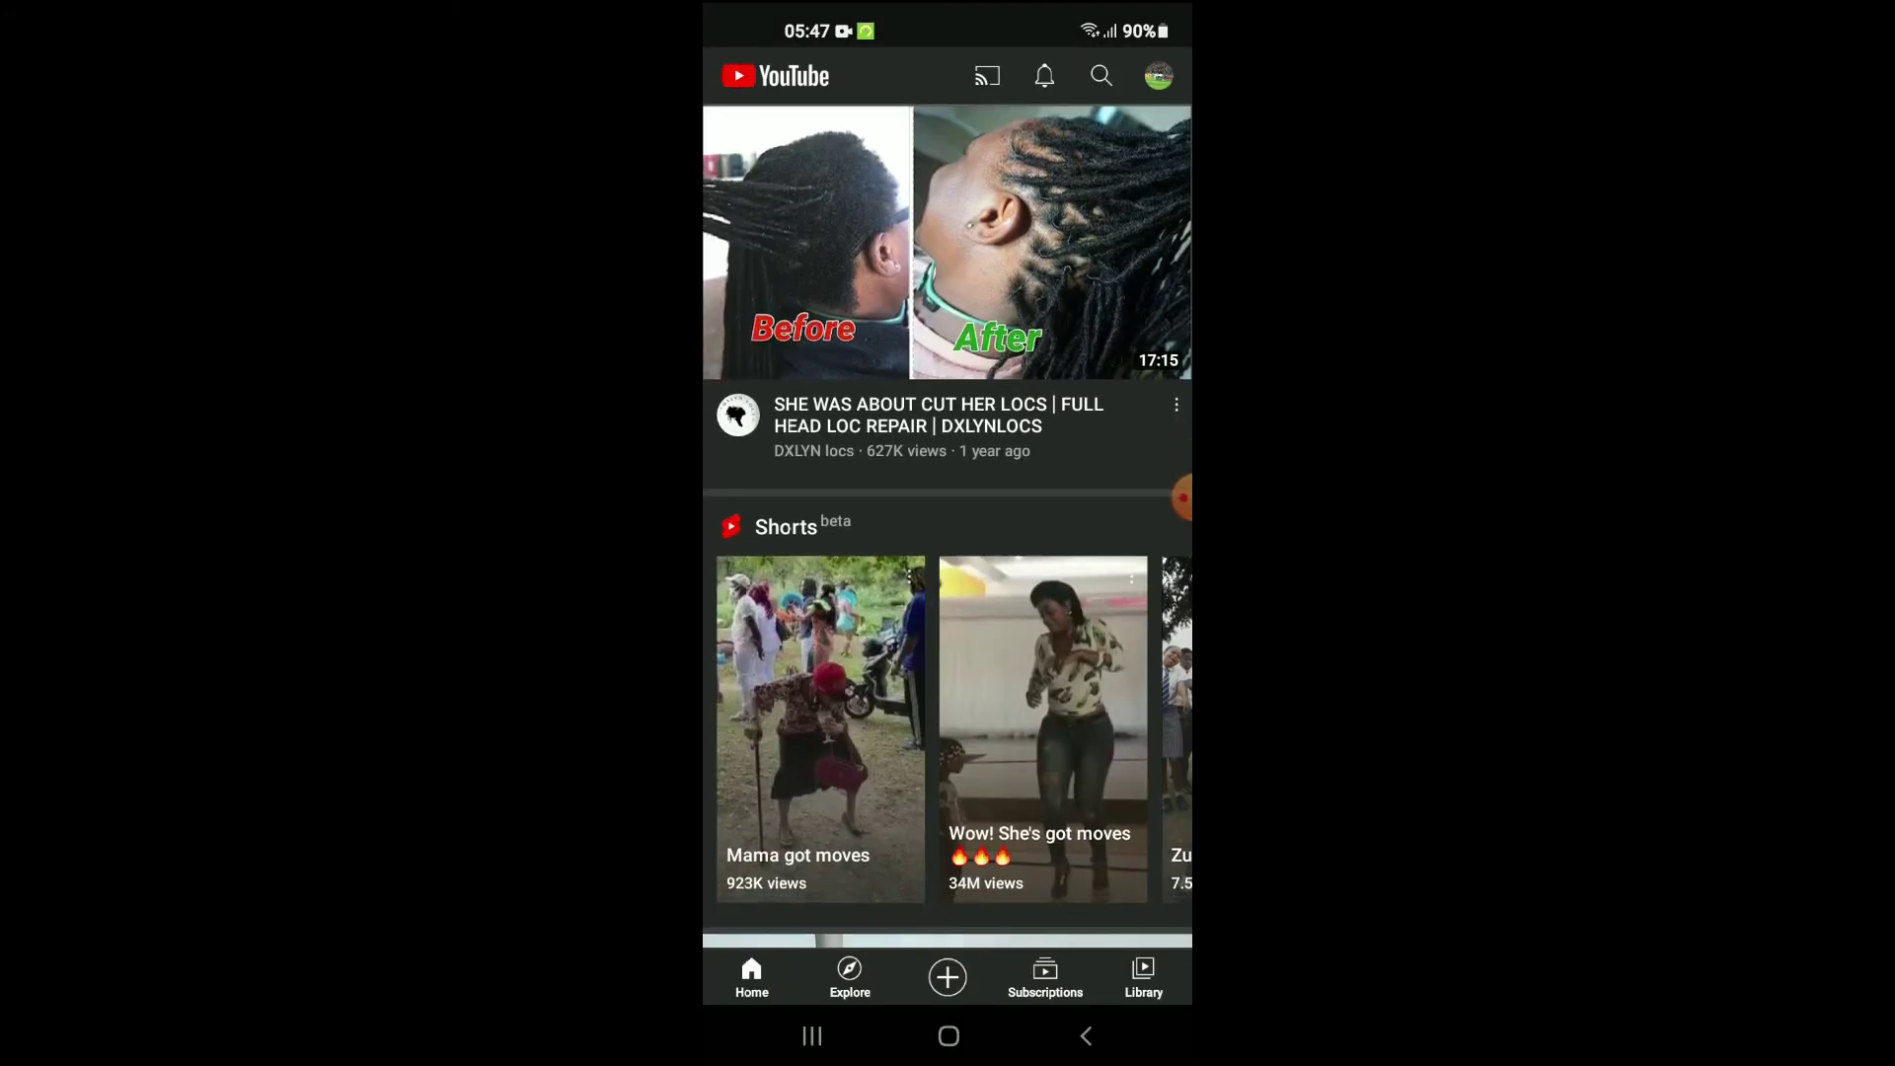
- Reopen the account menu from the avatar and return to Settings
click(1163, 76)
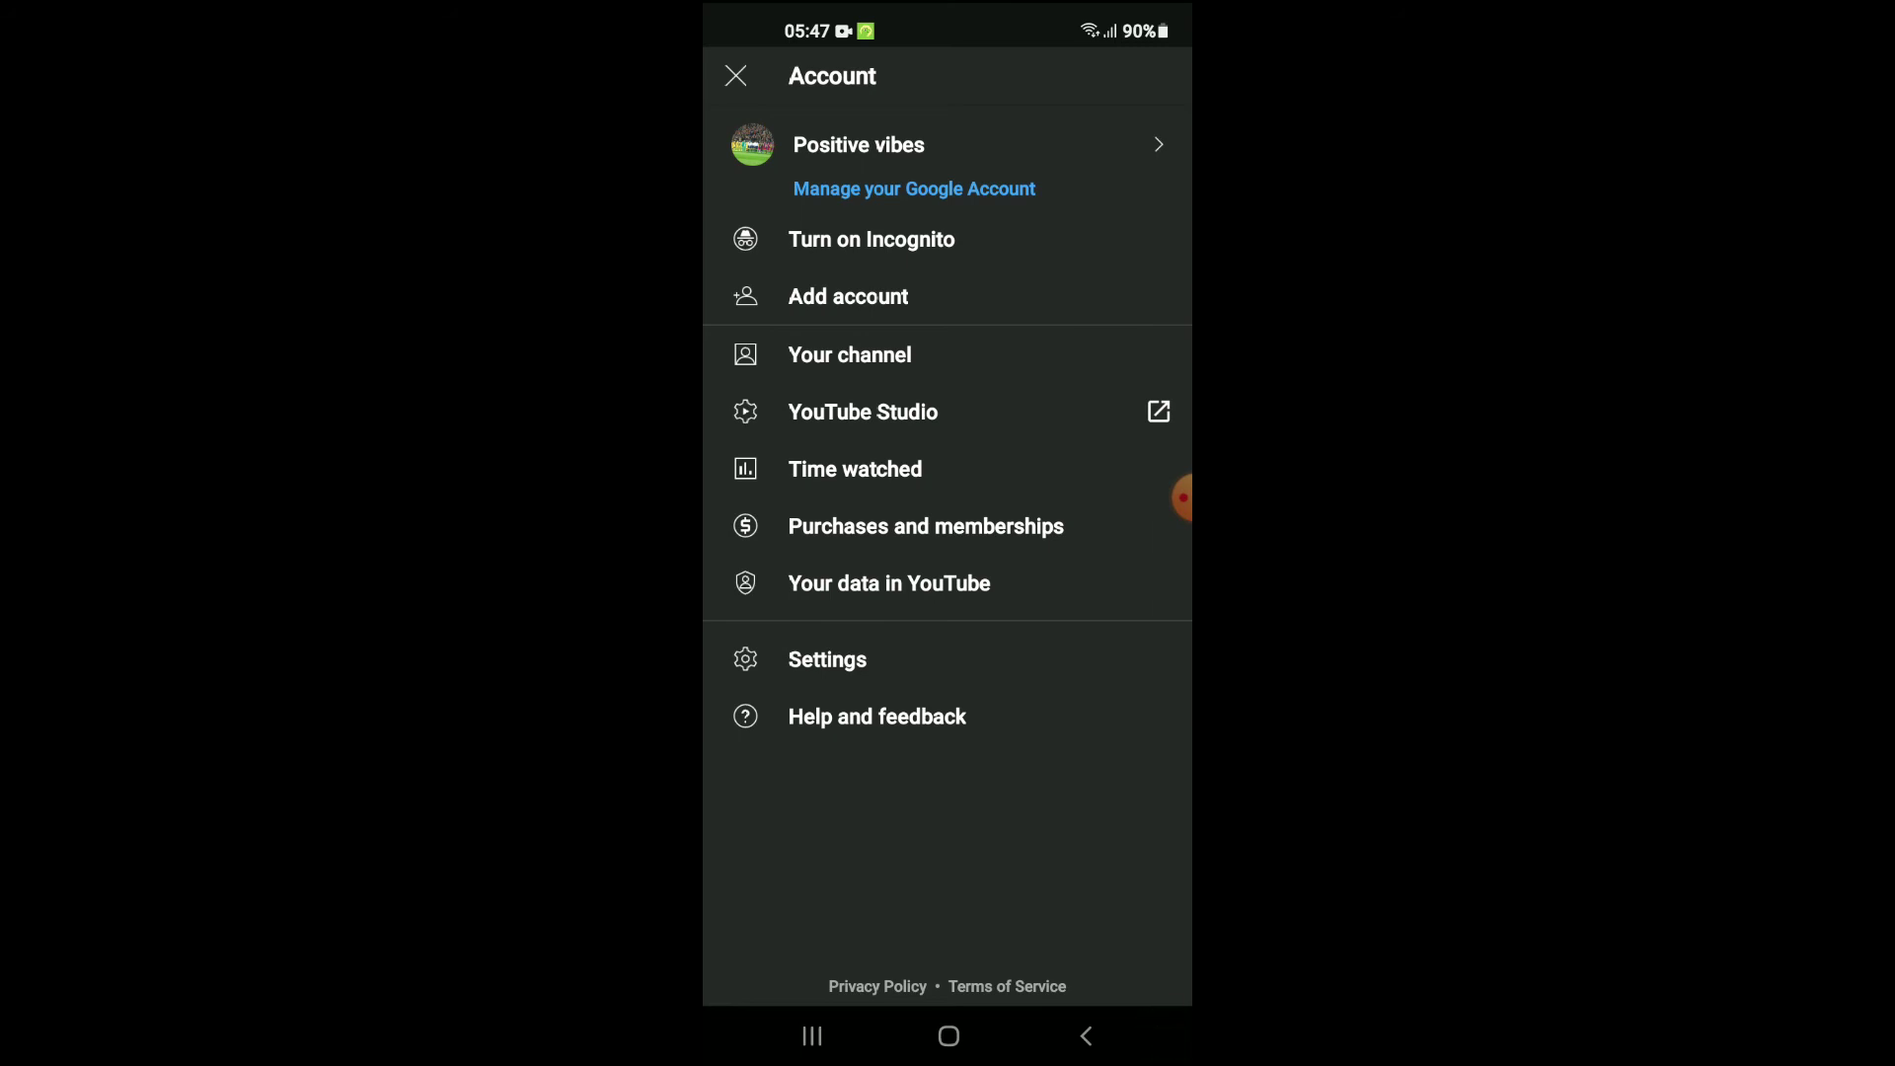
click(889, 667)
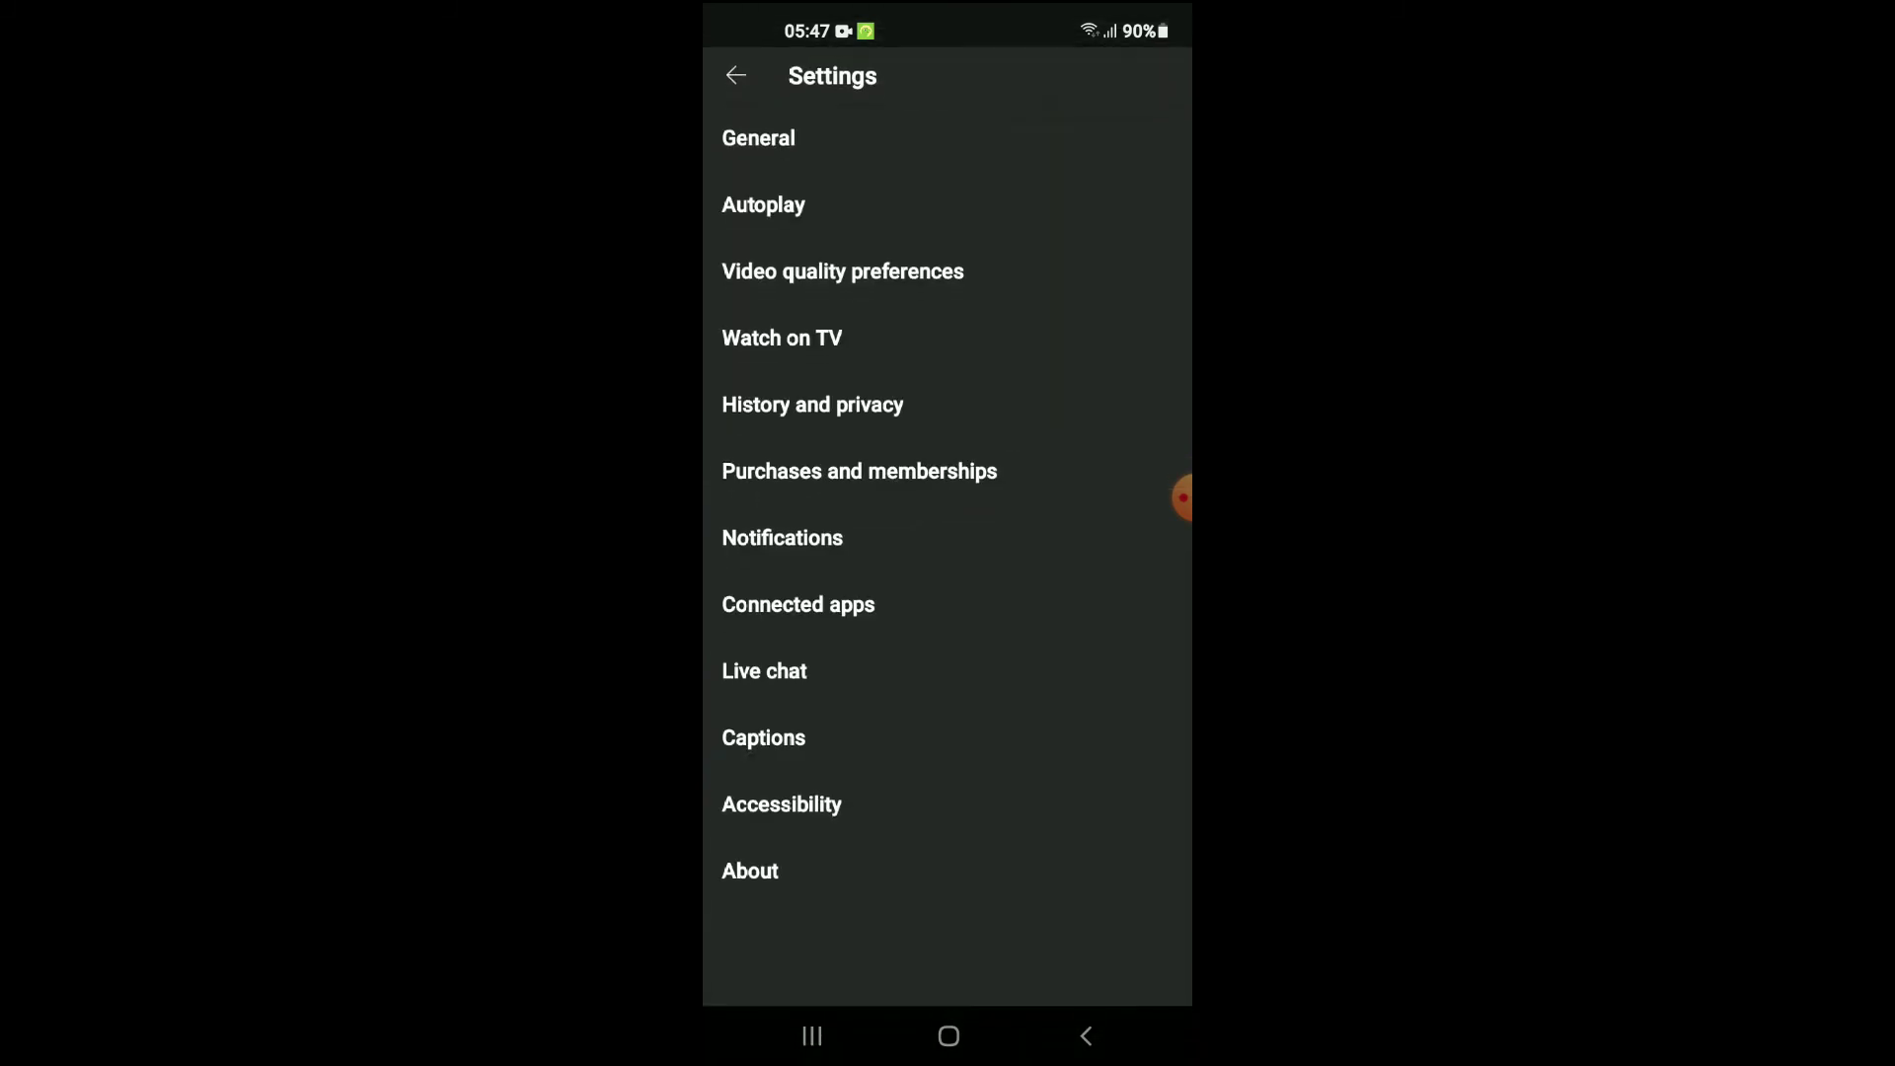
- Under General > Appearance, select Light theme
click(891, 140)
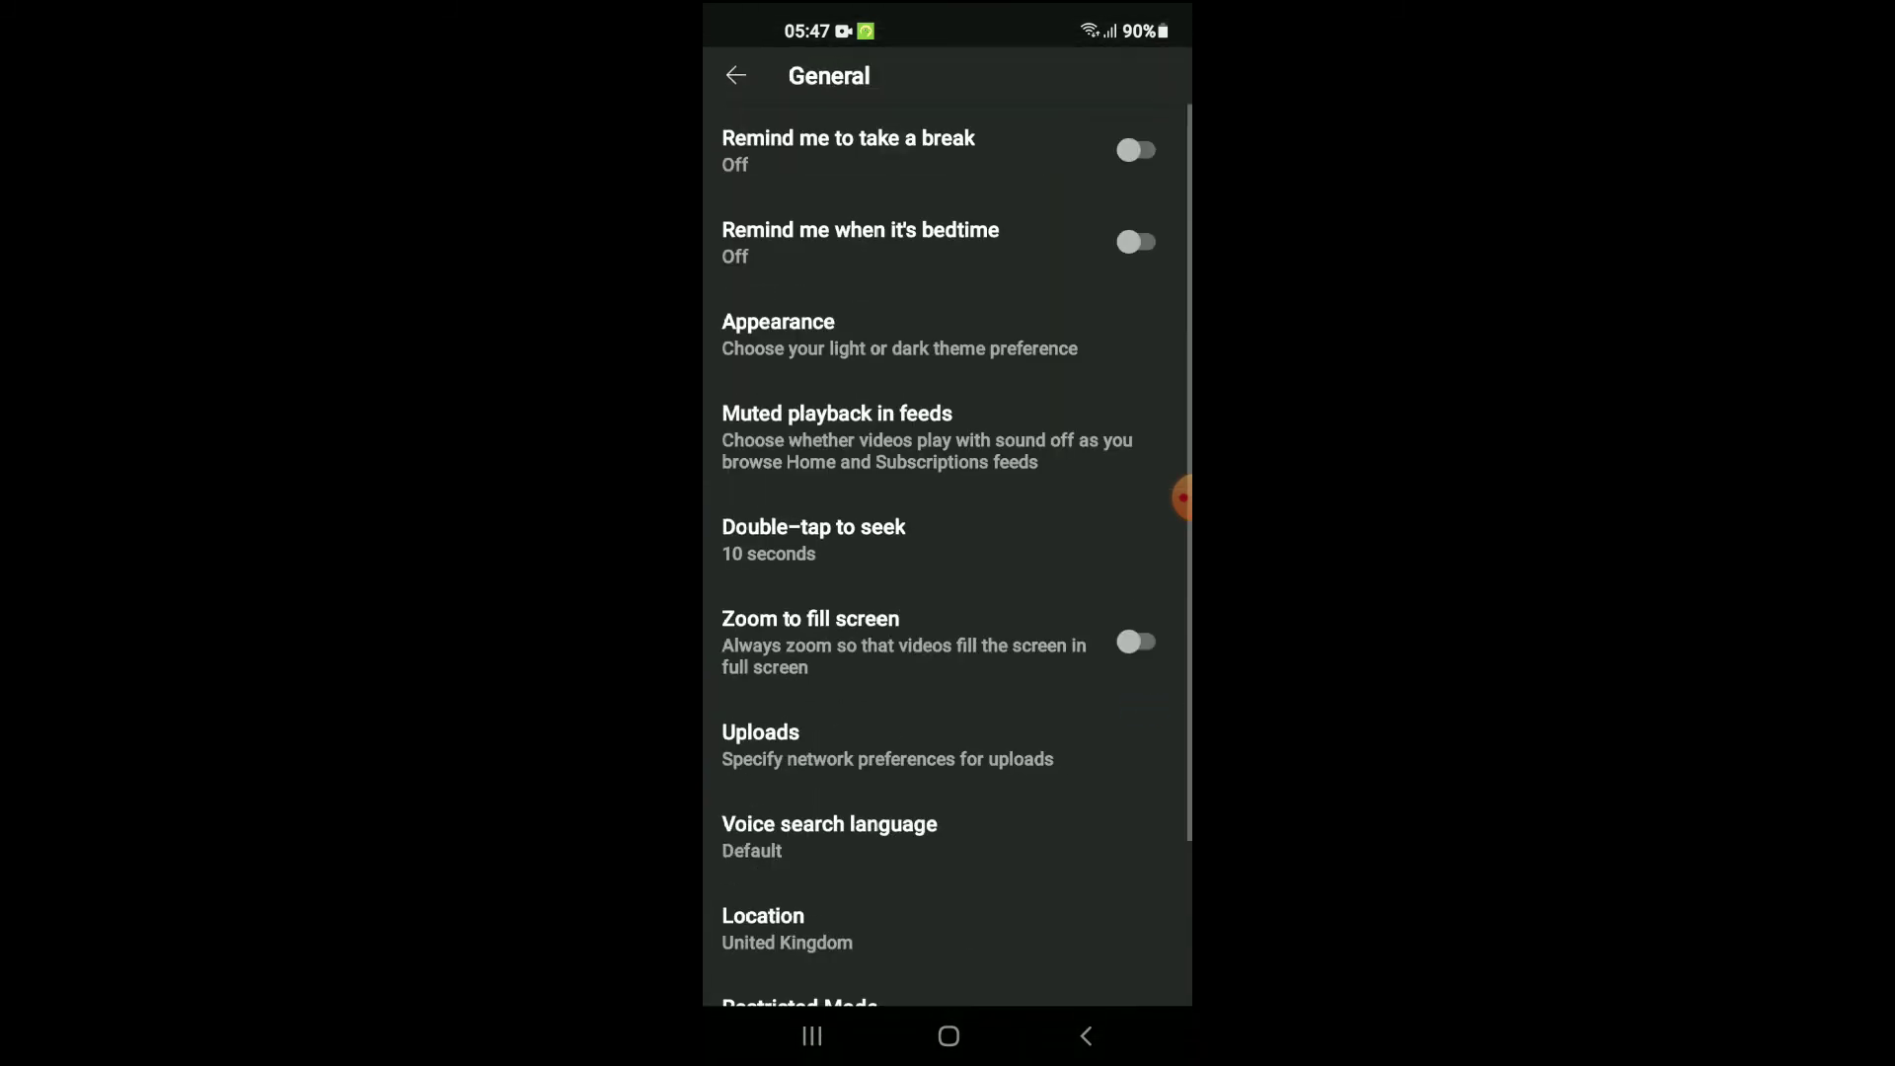
click(899, 335)
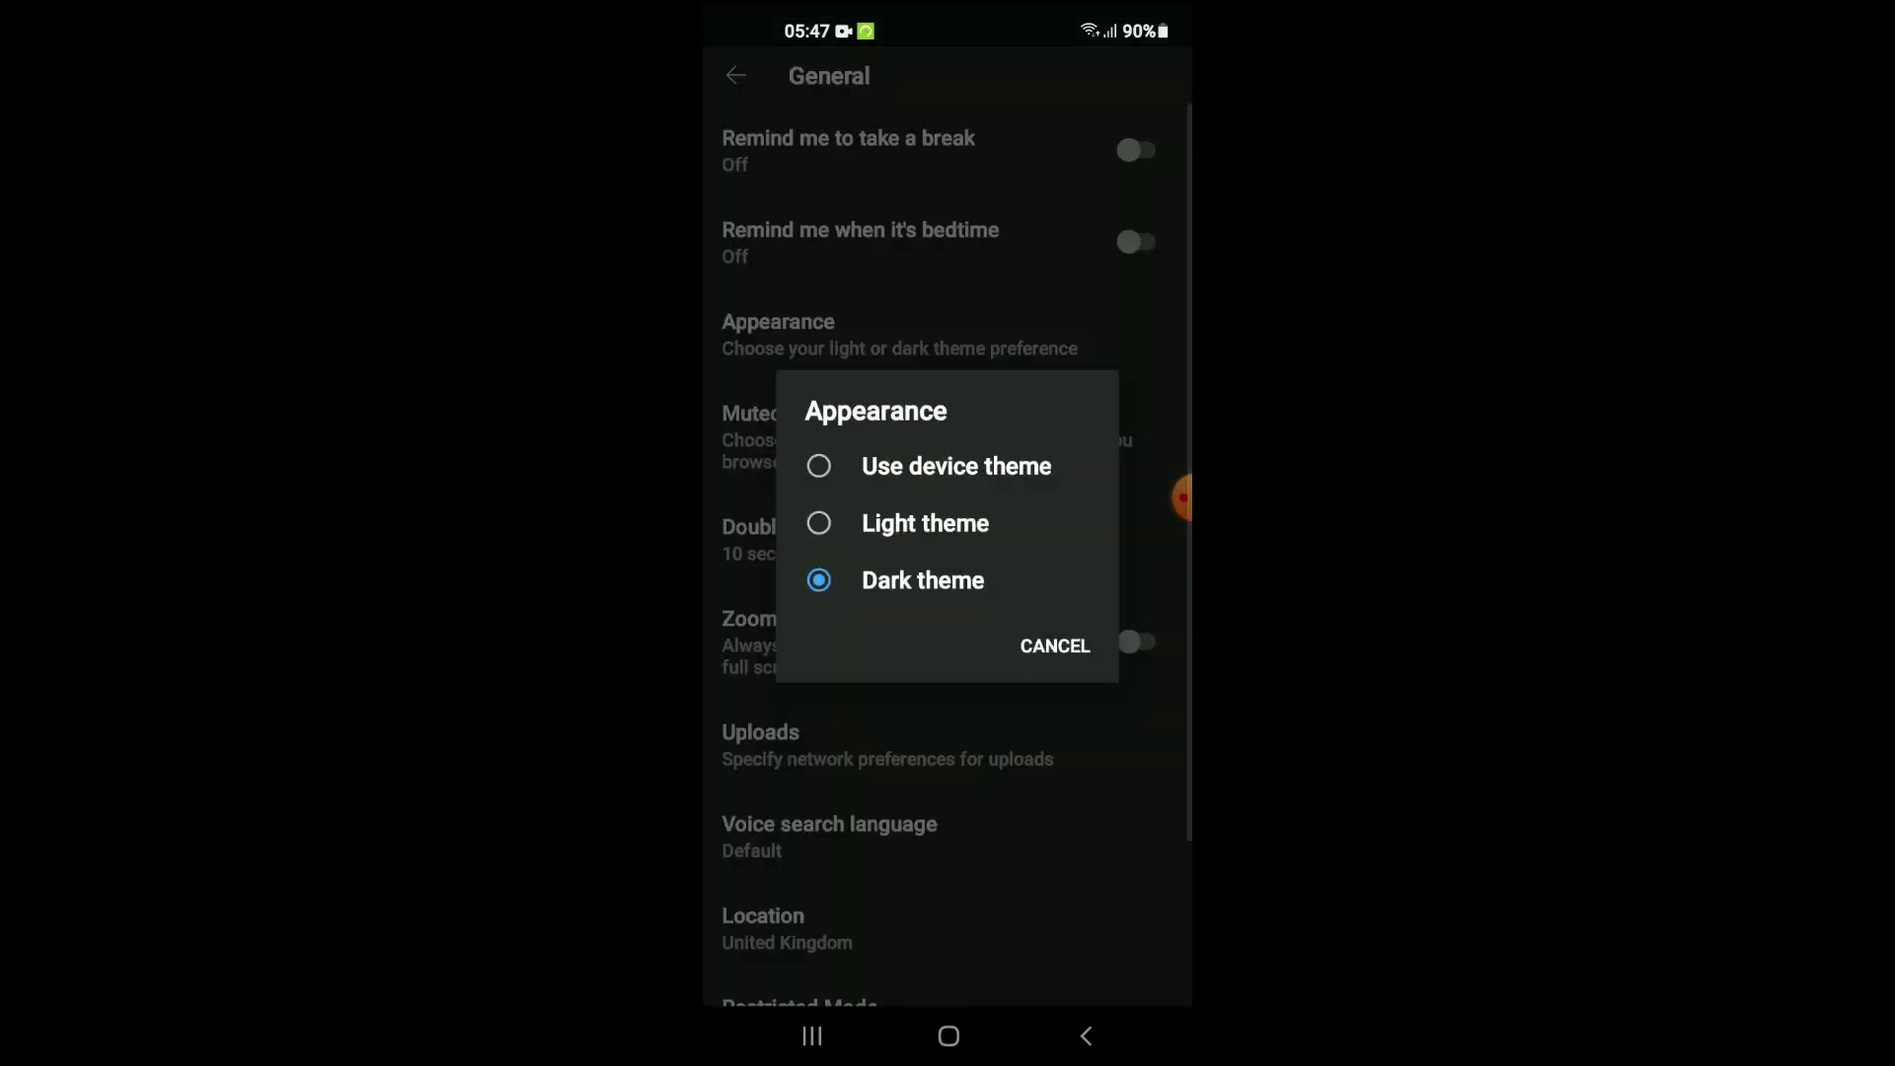
click(926, 522)
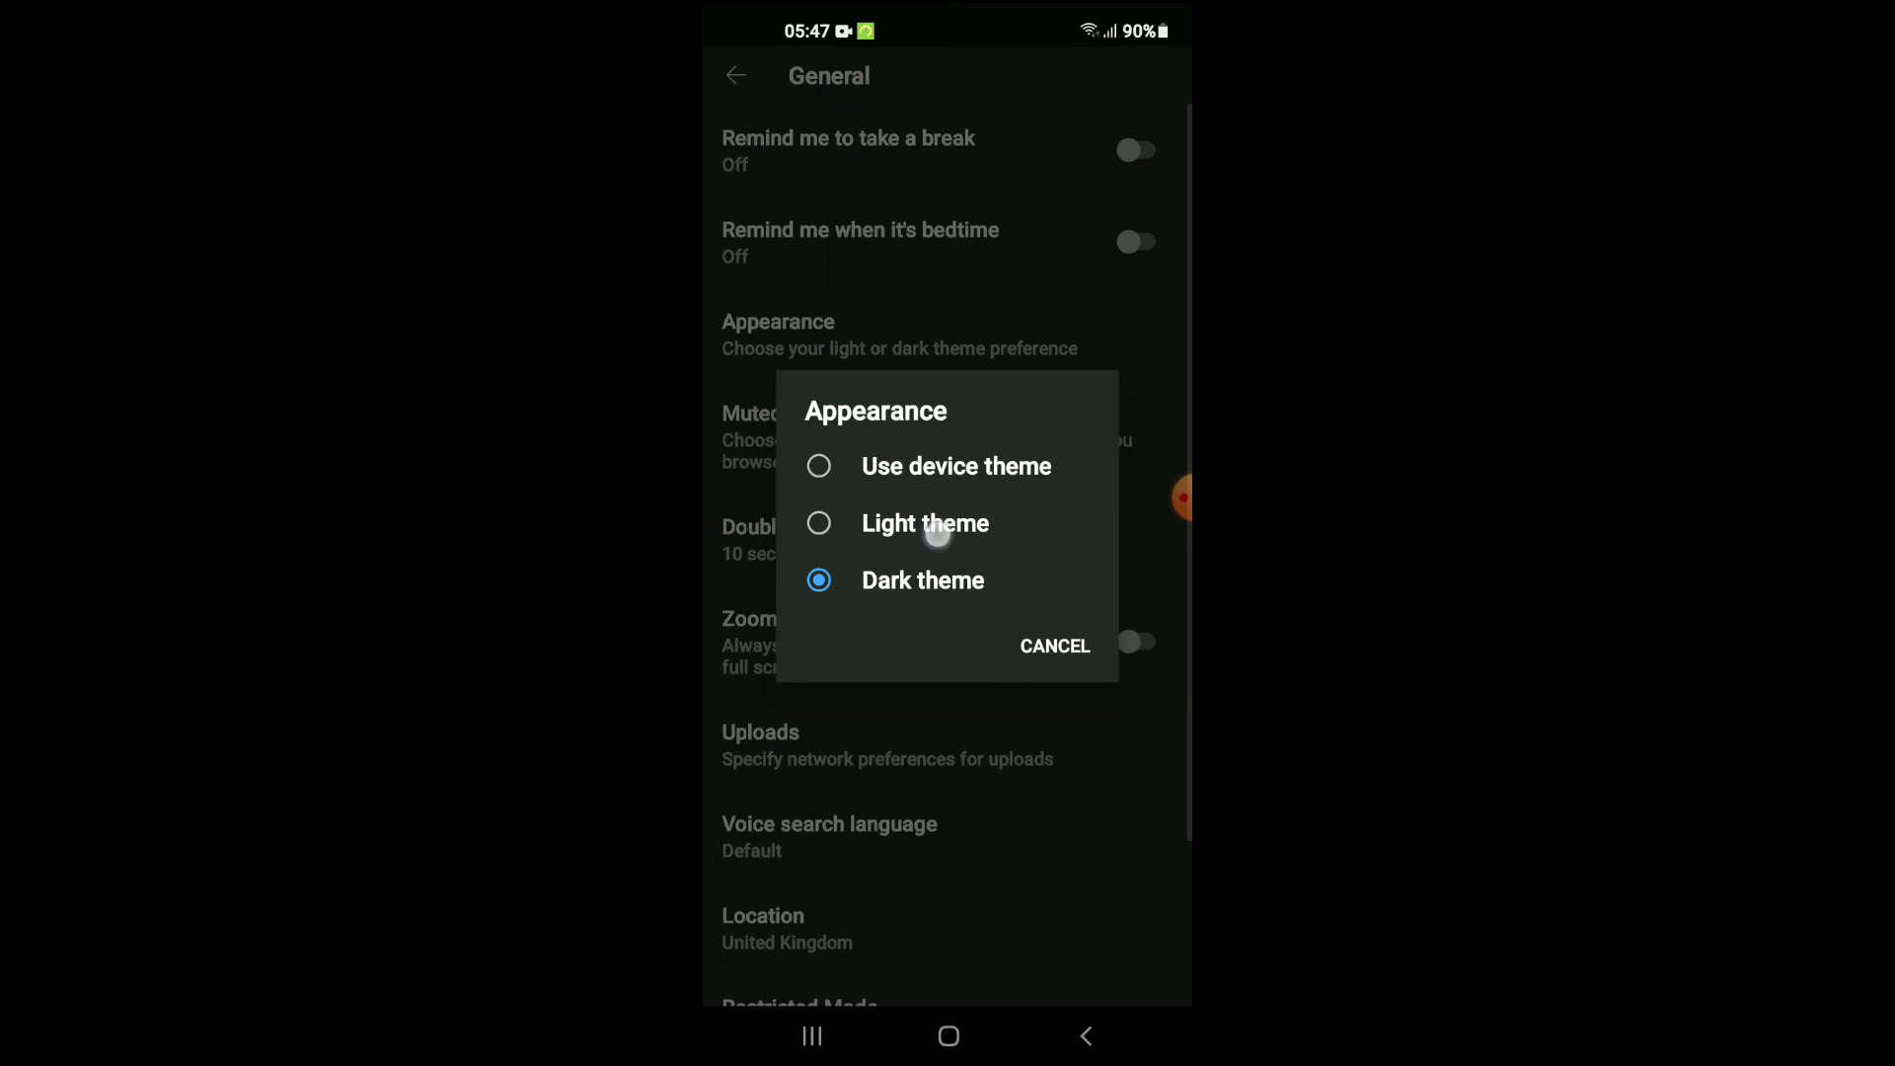